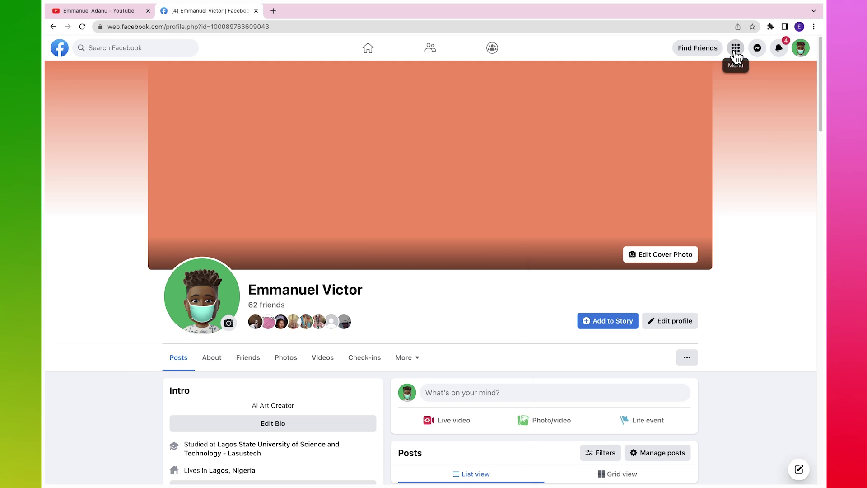
Step: Open Facebook's grid Menu panel to show the Create list with Post, Story, Page and Group
left_click(735, 53)
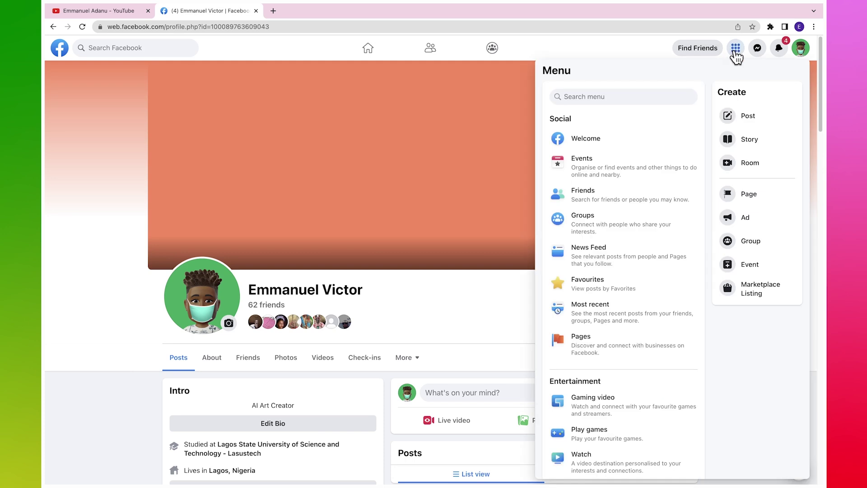
Step: Start a Page named 'Blogging School' with categories Education website, Digital creator and Social media agency
left_click(754, 200)
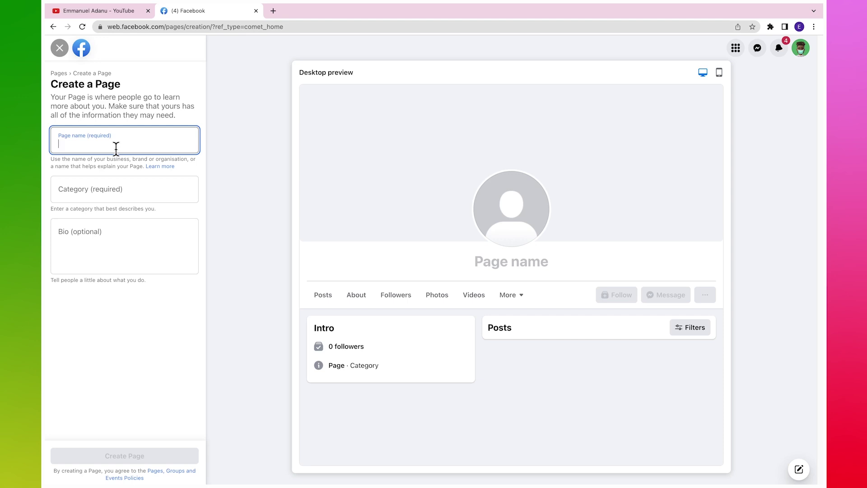
type("B")
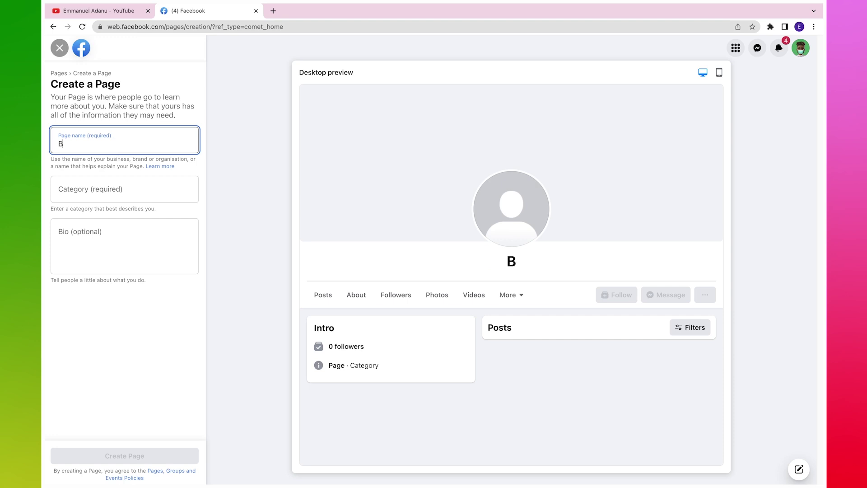
type("logging School")
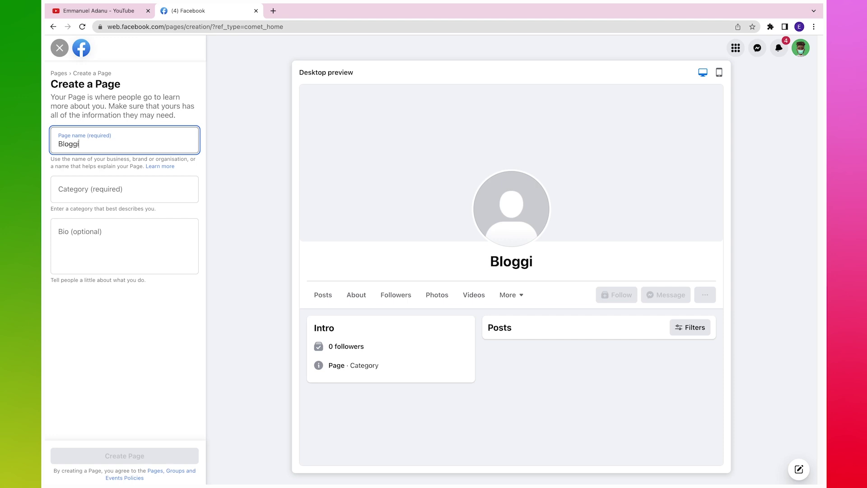
left_click(120, 187)
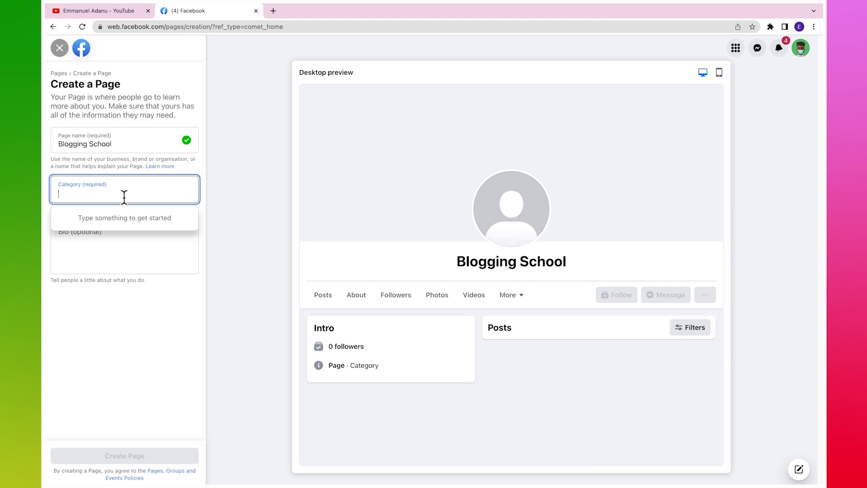
type("Ed")
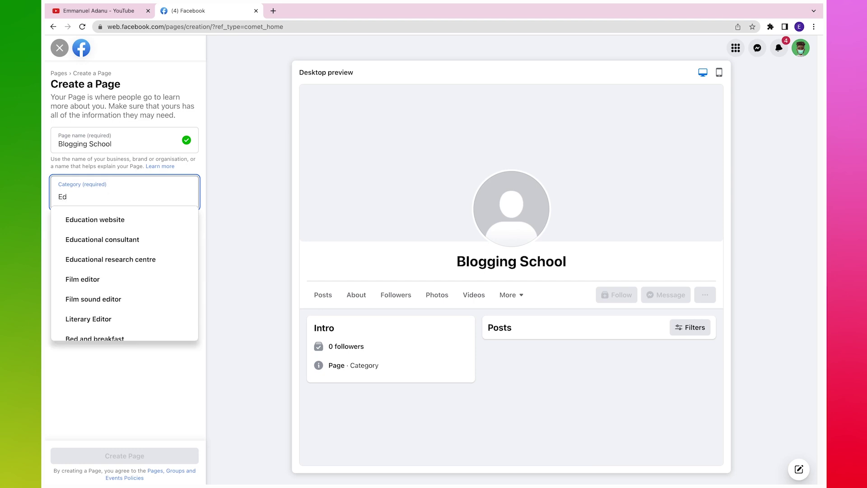
left_click(91, 220)
type("Digi")
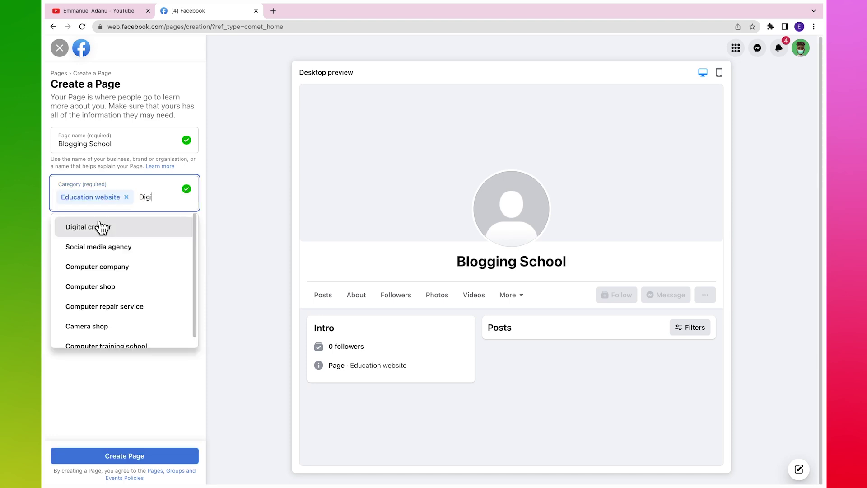
left_click(100, 225)
type("Digita")
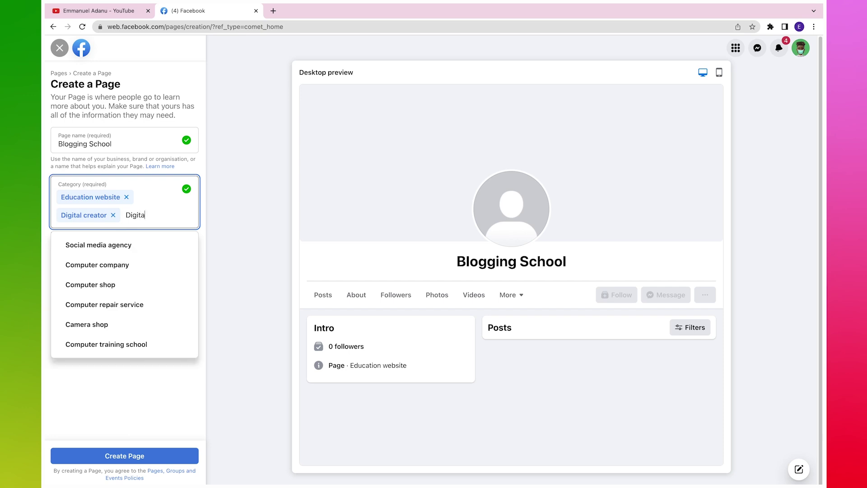
left_click(104, 247)
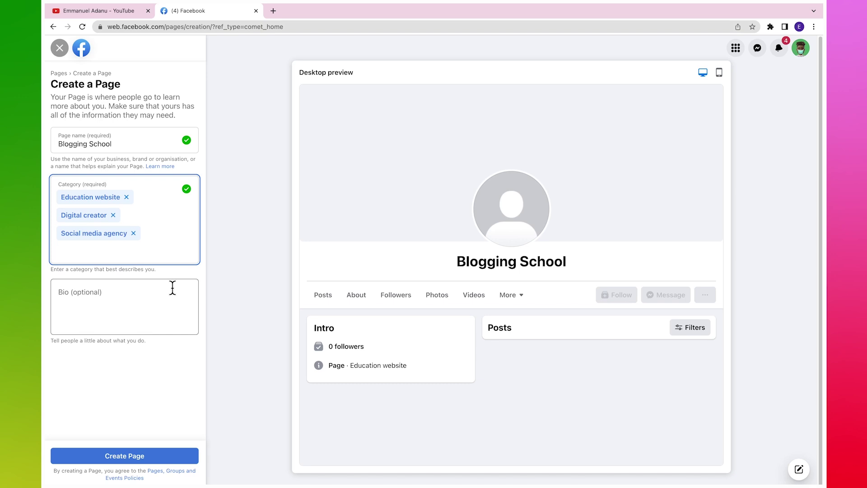
Step: Write the bio 'Learn the most effective ways to build a successful blog' and create the Page
left_click(137, 295)
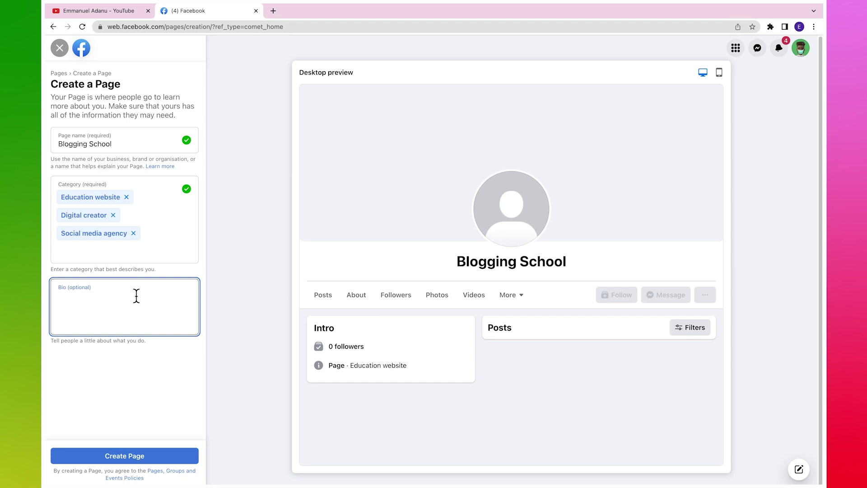
type("Learn the mo")
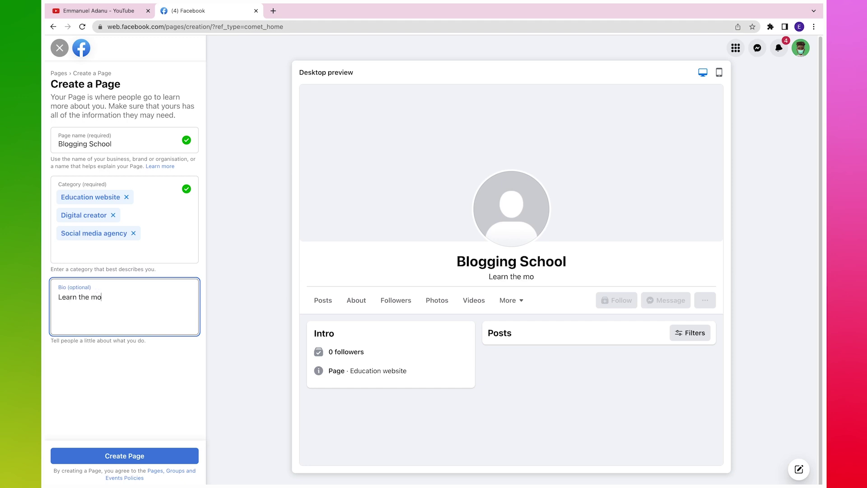
type("st effective w")
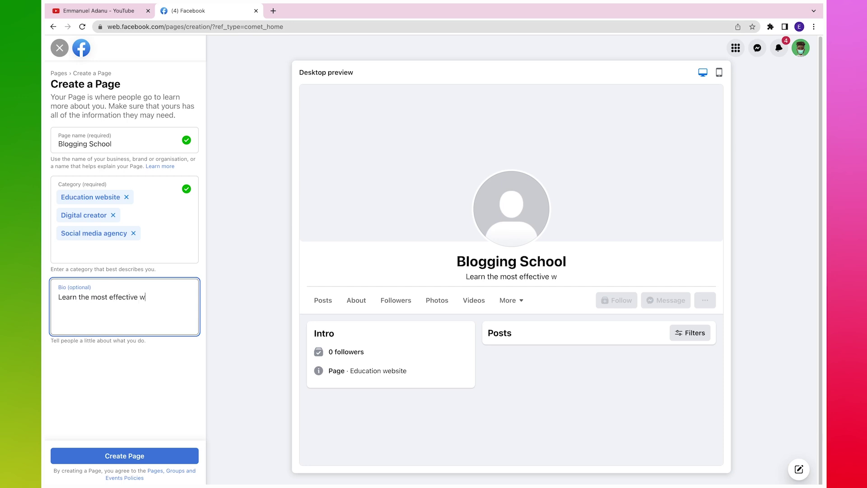
type("ays to bui")
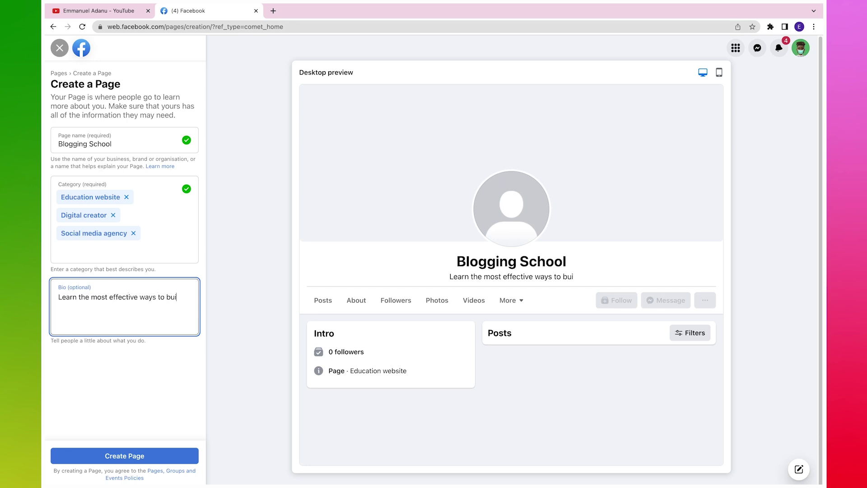
type("ld a successful blog")
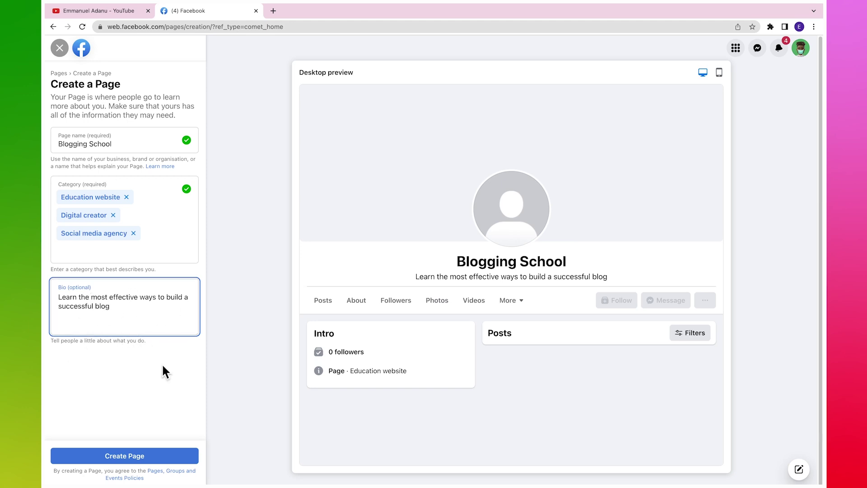
left_click(126, 451)
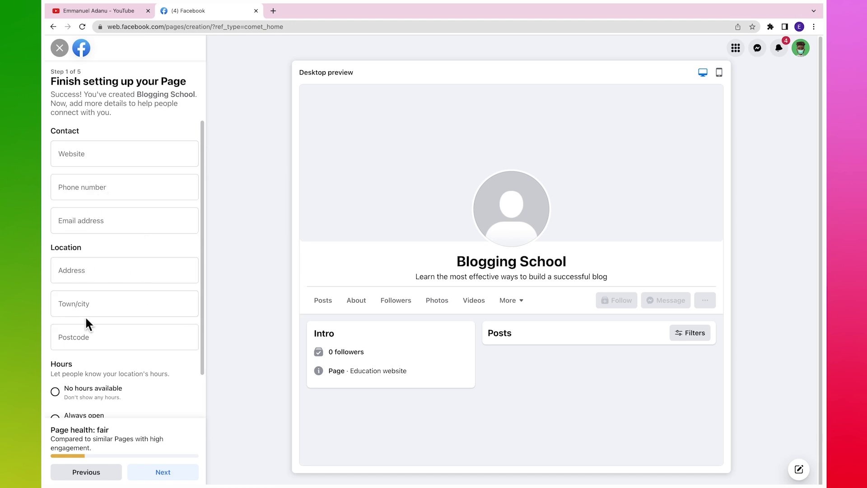
Step: Set the Page's hours to always open
scroll(203, 304, "down", 2)
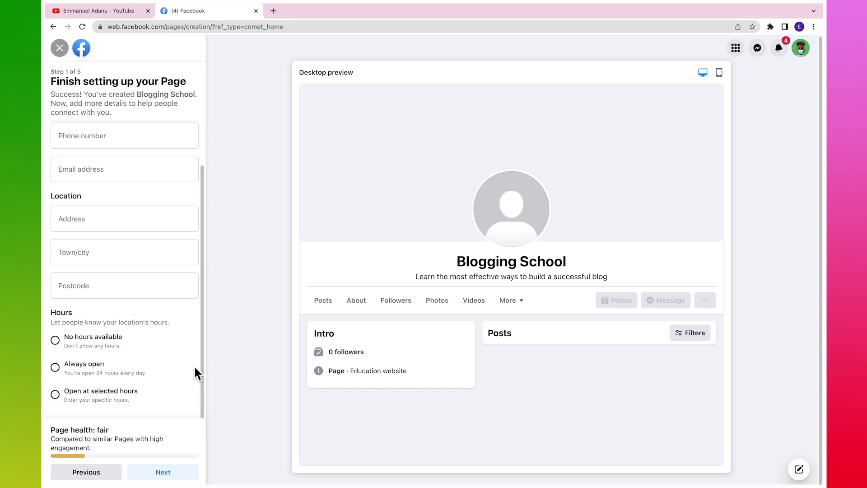
scroll(202, 281, "up", 2)
scroll(195, 381, "down", 2)
left_click(54, 366)
Step: Set the town to Lagos, Nigeria, enter the postal code, and paste in the street address
scroll(202, 391, "up", 2)
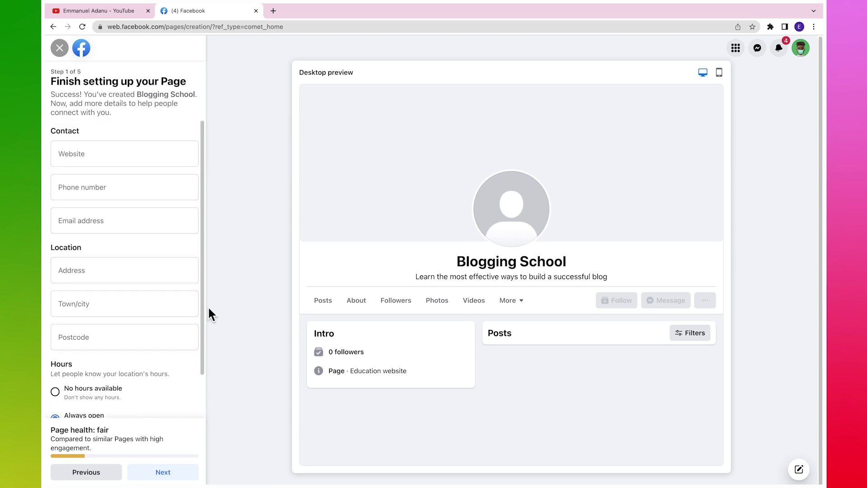
left_click(108, 303)
type("L")
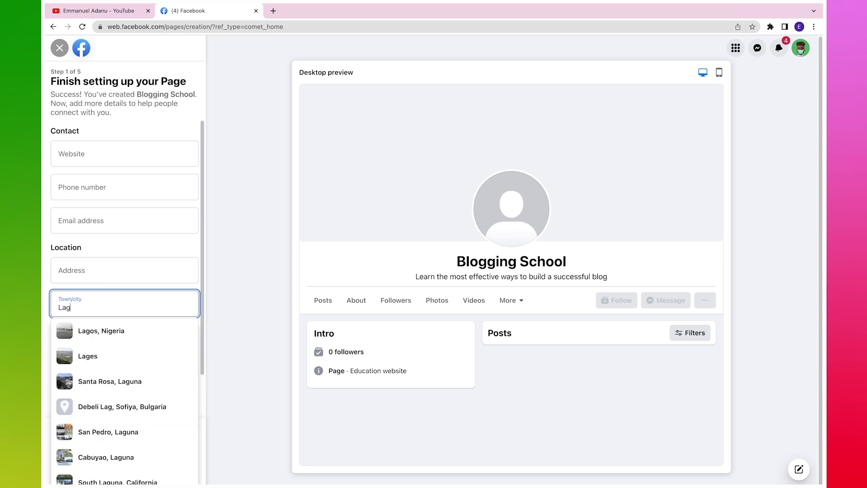
type("ag")
left_click(80, 337)
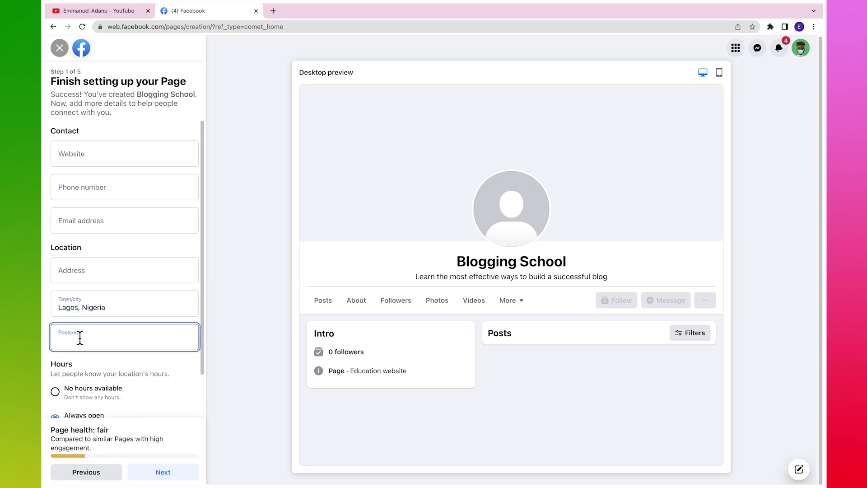
type("105102")
left_click(84, 270)
type("L")
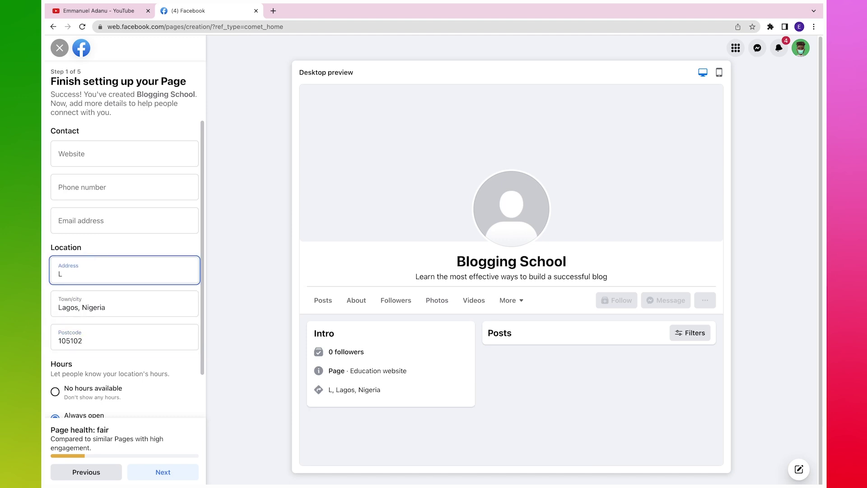
type("ag")
key("BackSpace")
key("BackSpace")
key("BackSpace")
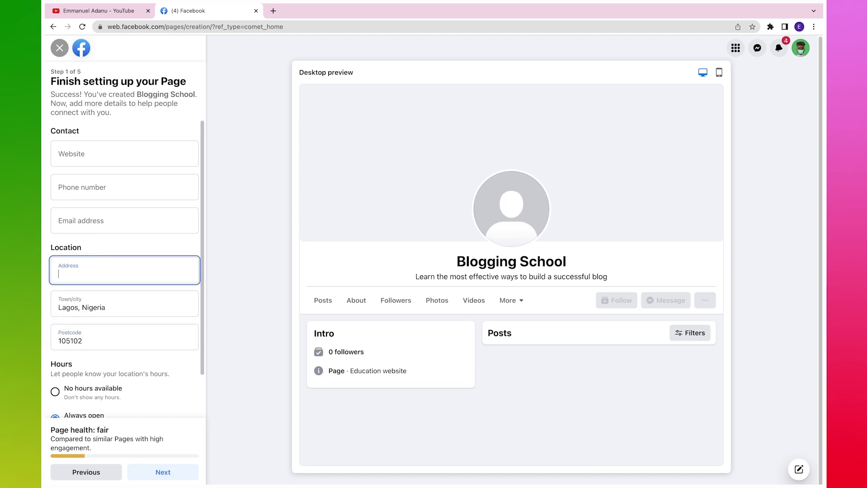
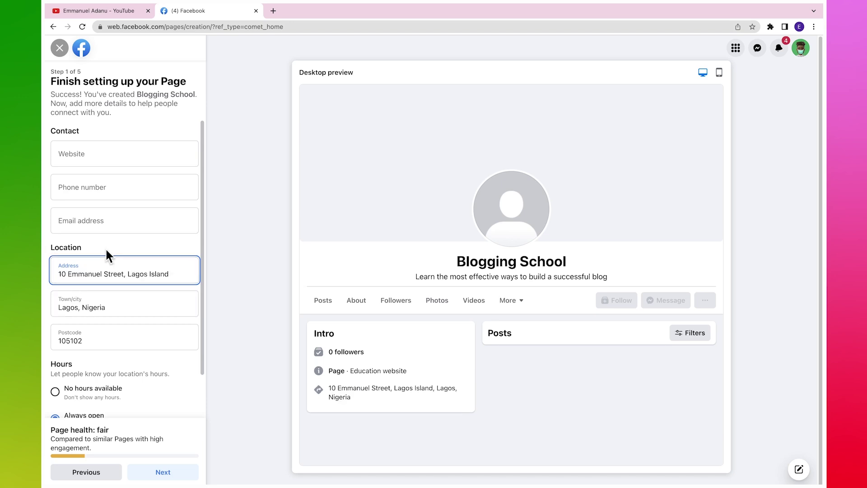
left_click(105, 248)
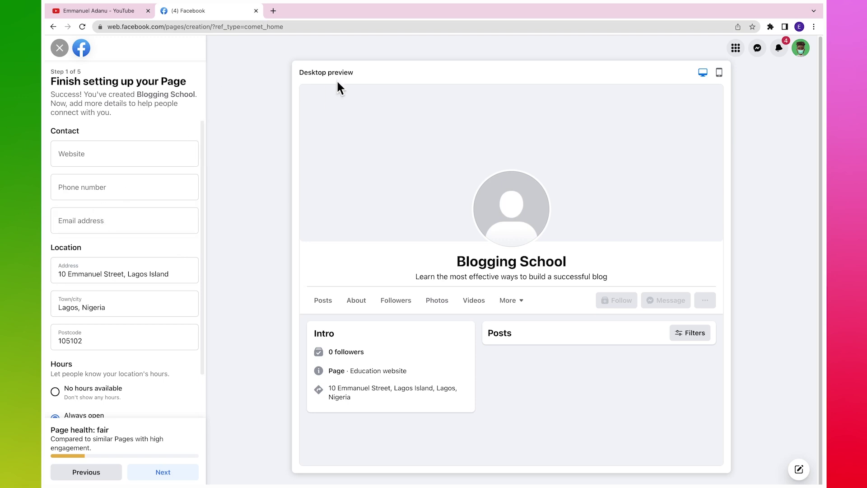
Step: Paste in the Page's contact e-mail address and phone number
left_click(83, 221)
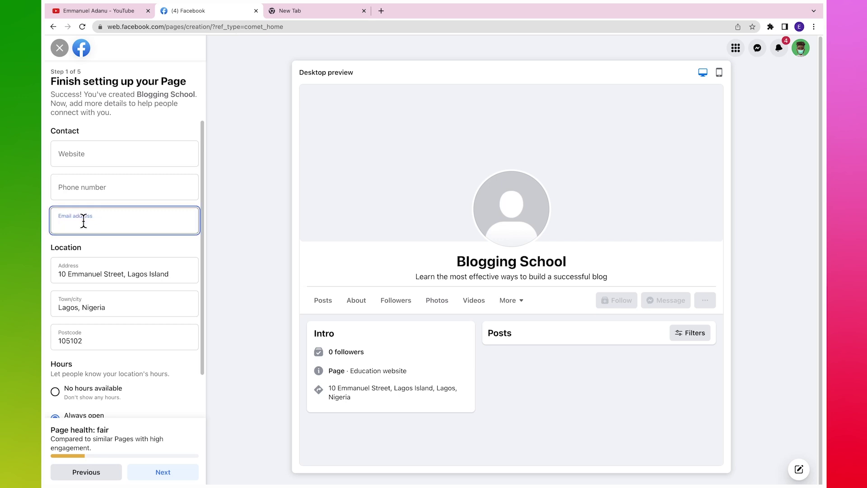
key("ctrl+v")
left_click(184, 245)
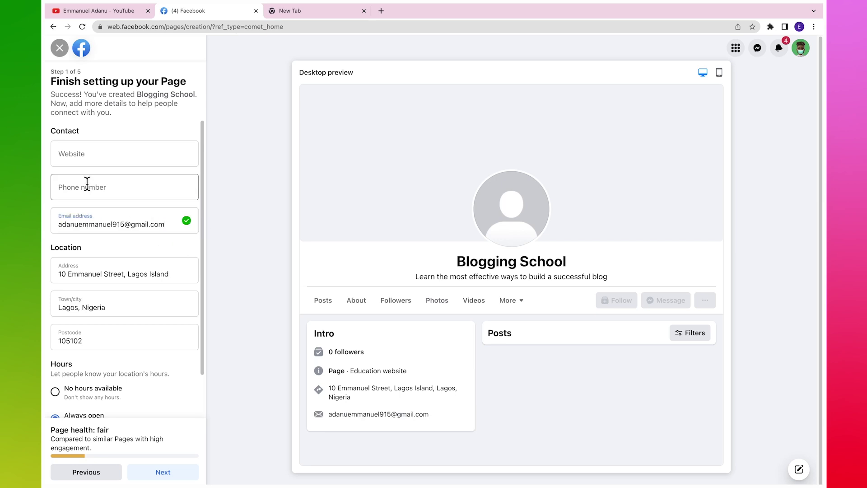
left_click(67, 190)
key("ctrl+v")
Step: Paste the blog's YouTube channel link as the Page website
left_click(67, 148)
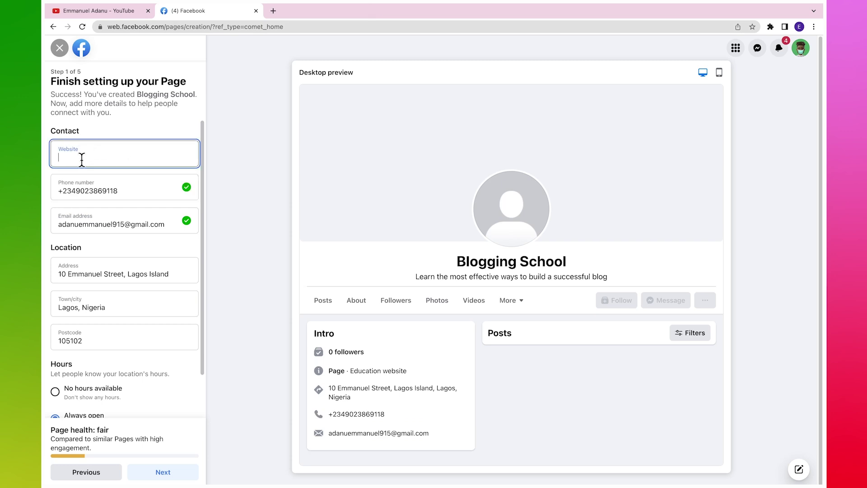
type("https://www.youtube.com/@bloggingschoolng")
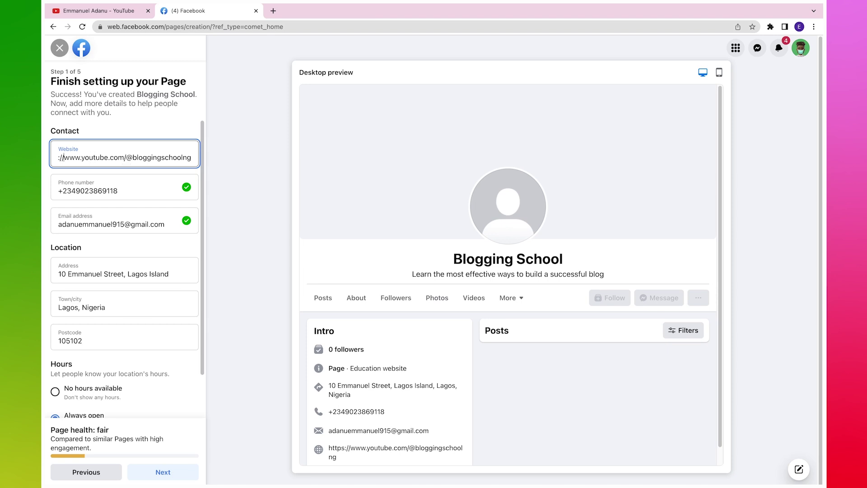
key("Home")
scroll(202, 195, "down", 1)
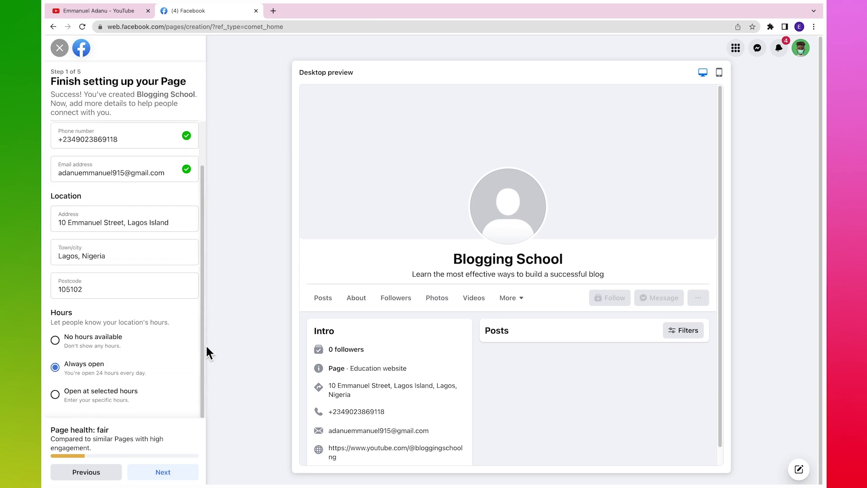
left_click(172, 476)
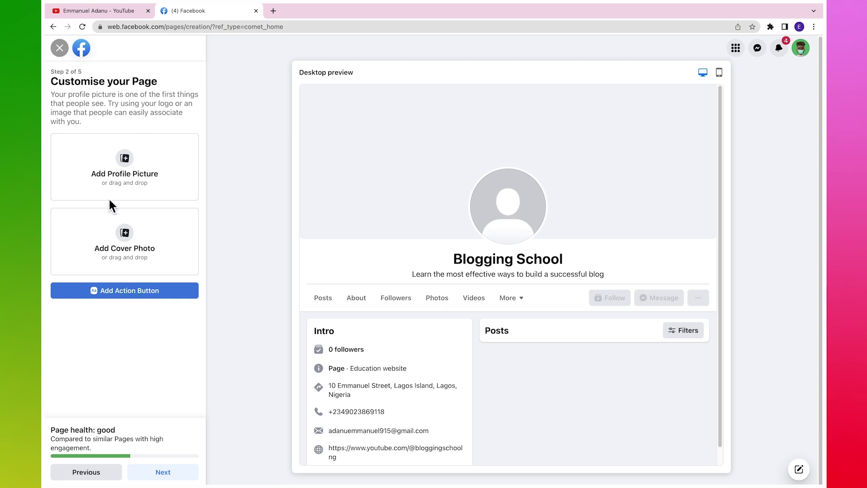
mouse_move(498, 477)
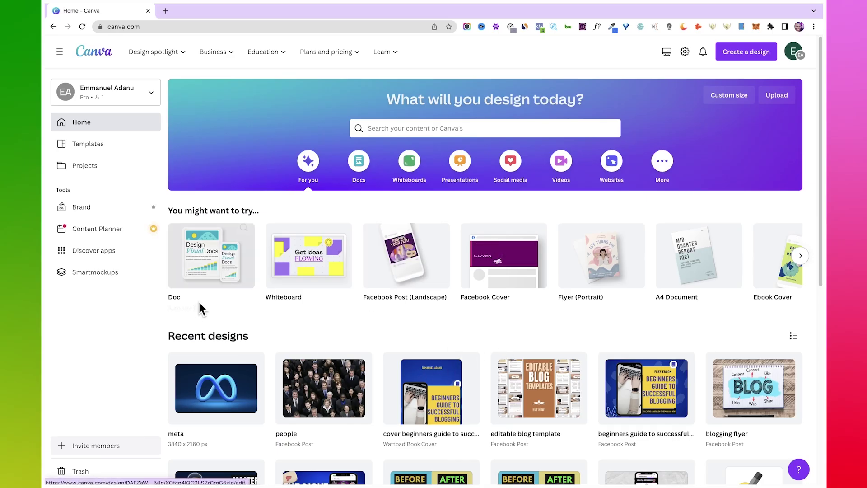
Step: Search Canva for 'facebook cover' and open the Black Flatlay Photo cover template
left_click(452, 128)
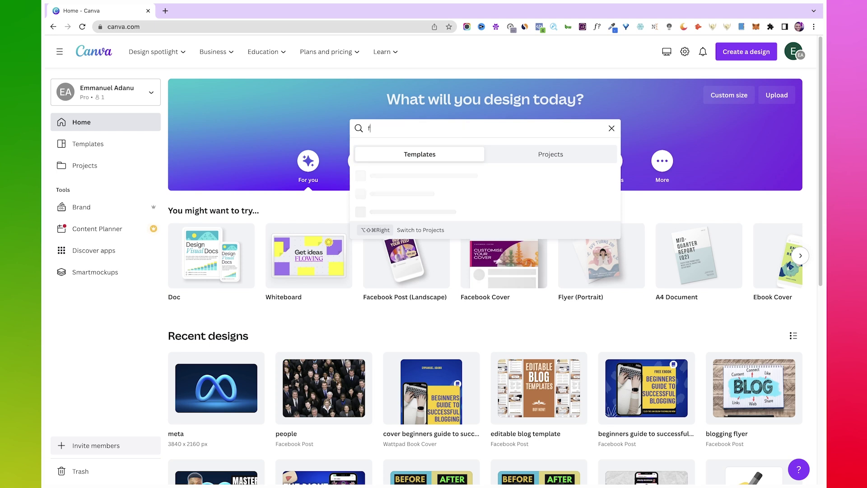
type("facebook cover")
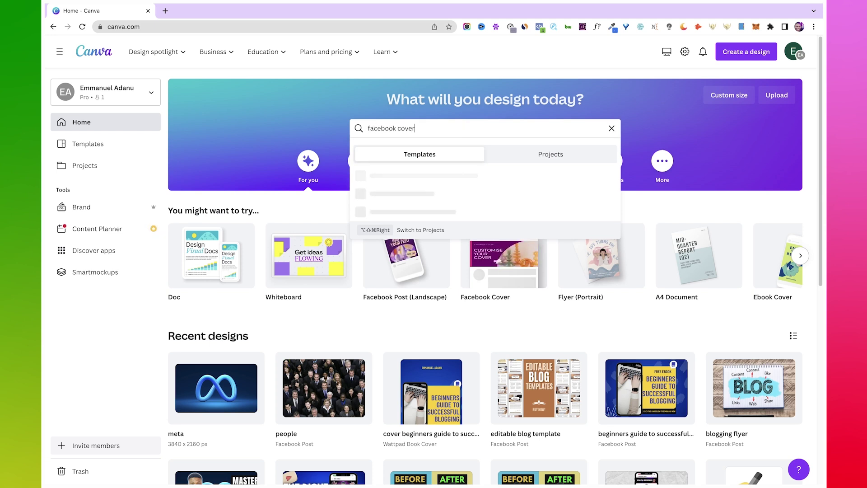
key("Return")
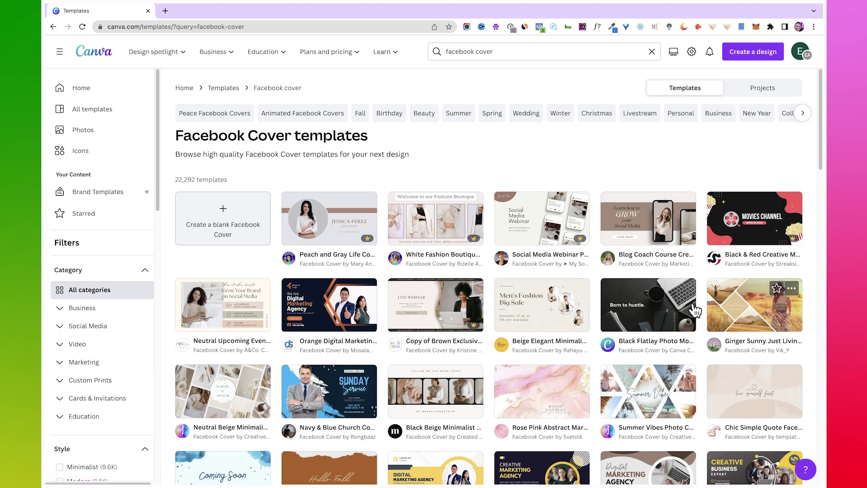
left_click(636, 303)
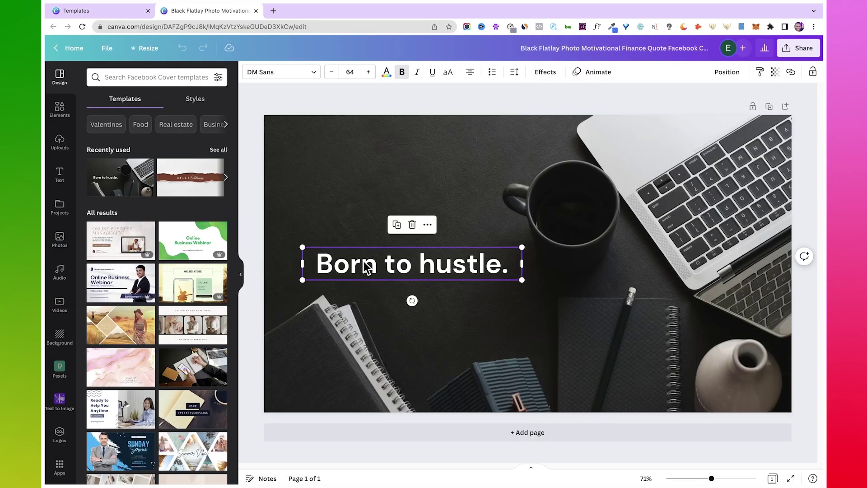
Step: Replace the cover headline 'Born to hustle.' with 'Blogging School'
double_click(365, 265)
type("Blogging S")
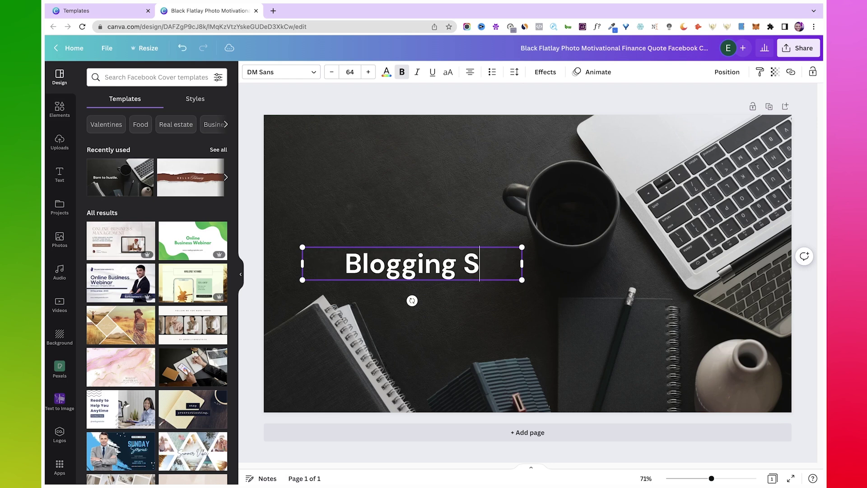
type("chol")
key("BackSpace")
type("o")
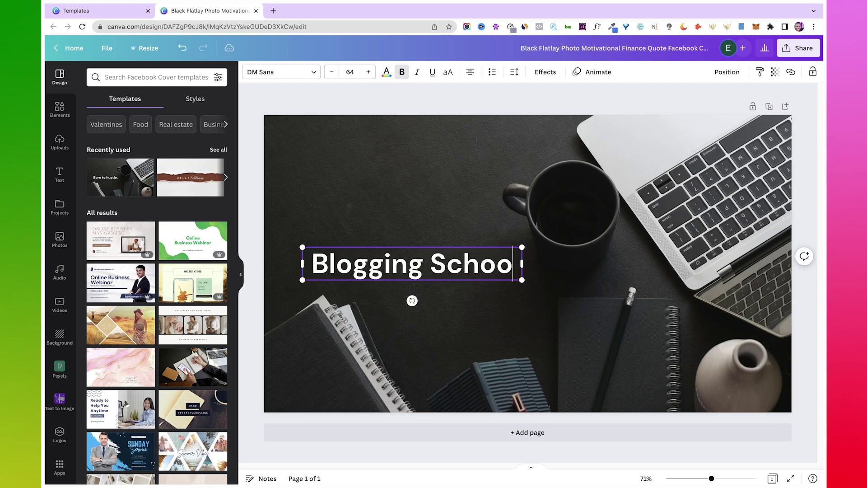
type("l")
left_click(377, 154)
left_click(410, 107)
left_click(397, 270)
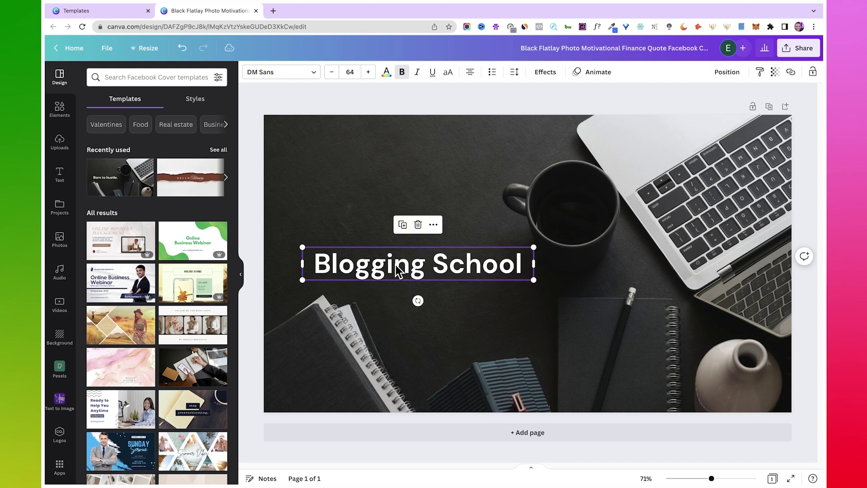
left_click(397, 270)
key("ctrl+c")
left_click(588, 51)
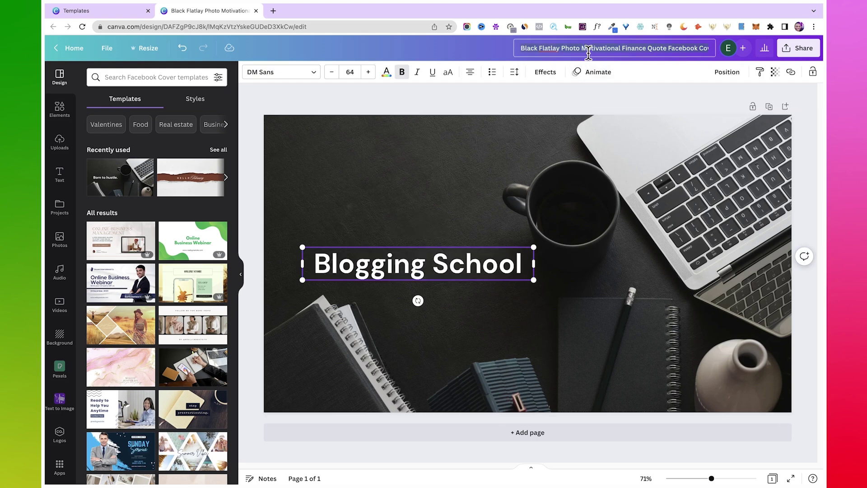
Step: Title the cover design 'Blogging School', download it as a PNG, and close the template preview
key("ctrl+v")
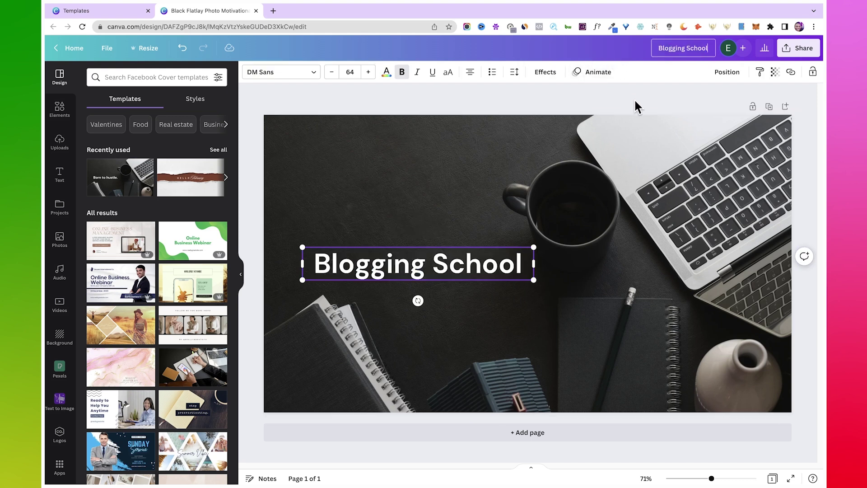
left_click(634, 102)
left_click(781, 57)
left_click(698, 263)
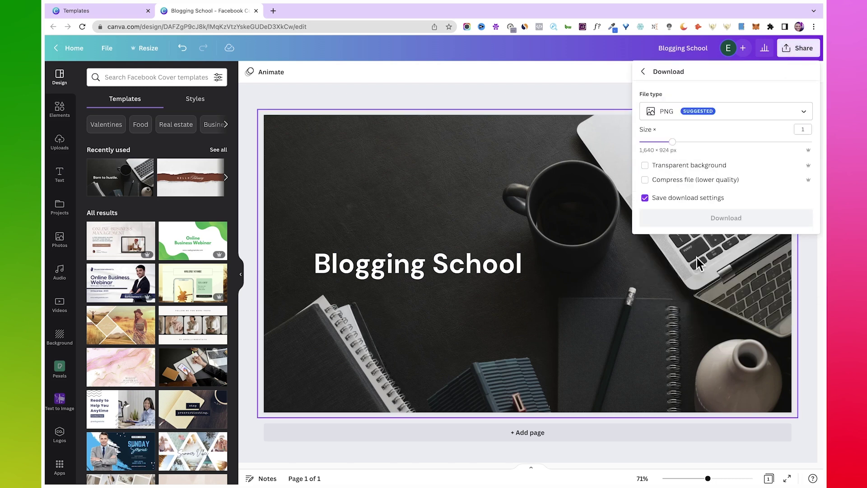
left_click(721, 218)
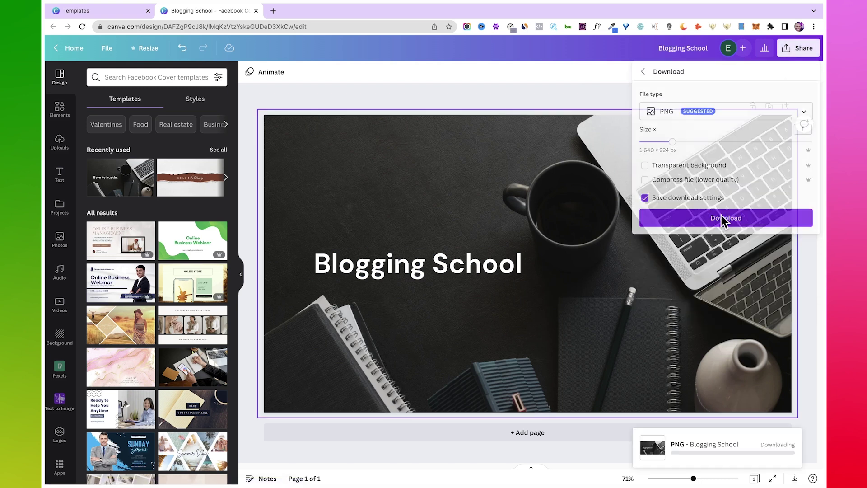
left_click(84, 24)
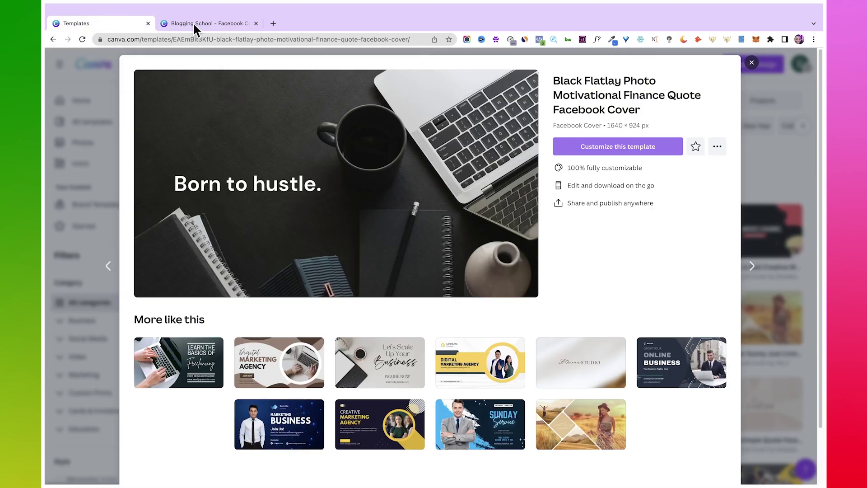
left_click(750, 64)
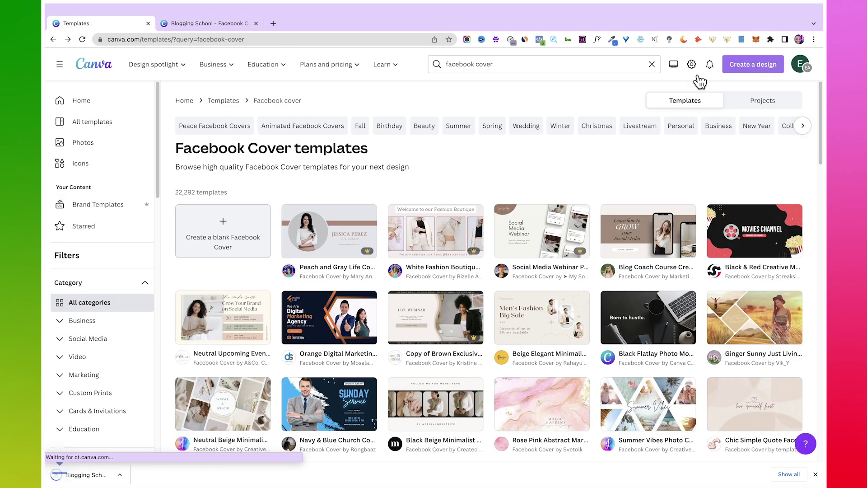
Step: Search Canva for 'logo' and customise the Gold Luxury Initial Circle Logo template
left_click(80, 89)
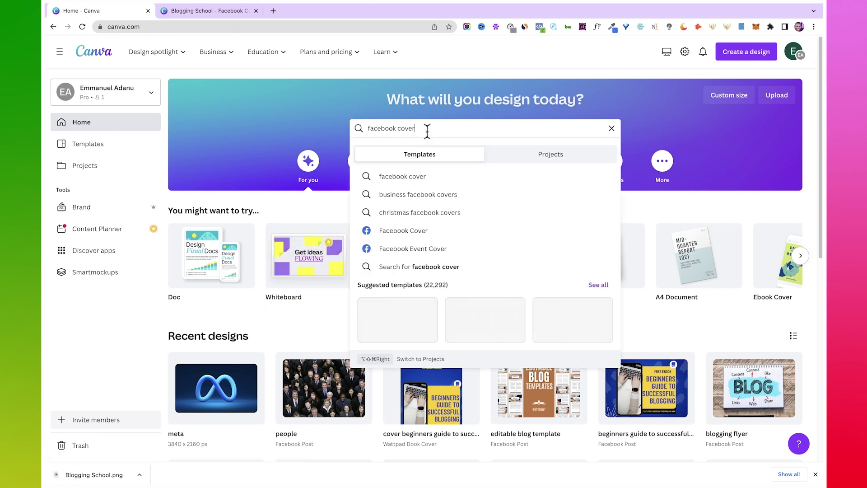
key("super+a")
type("logo")
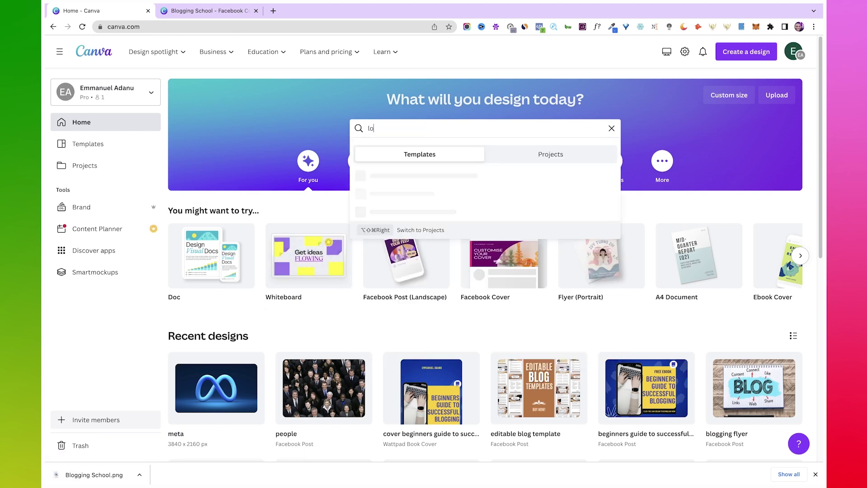
key("Return")
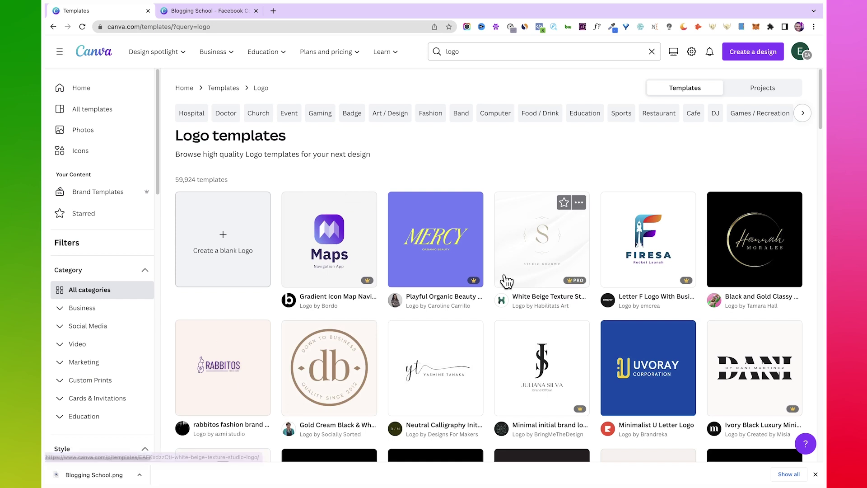
scroll(440, 244, "down", 8)
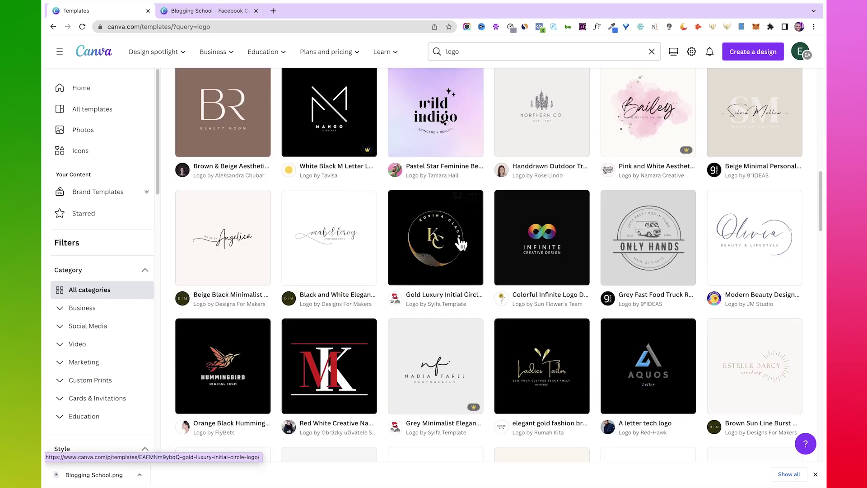
left_click(440, 243)
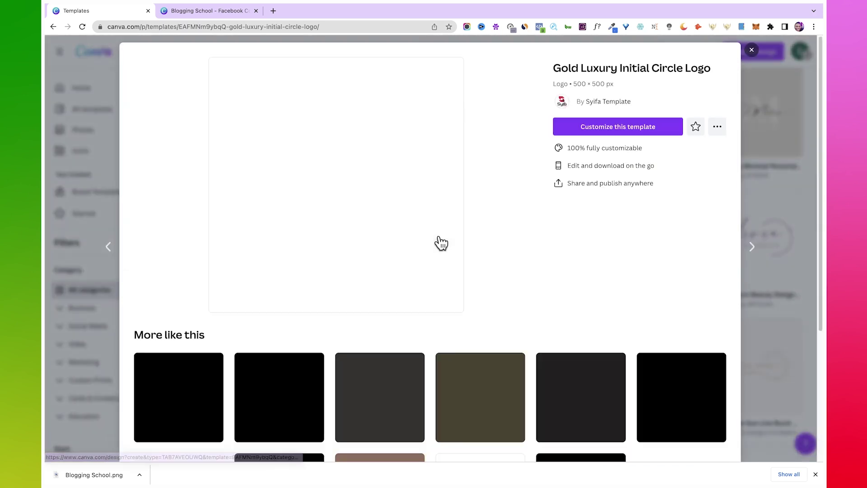
left_click(595, 128)
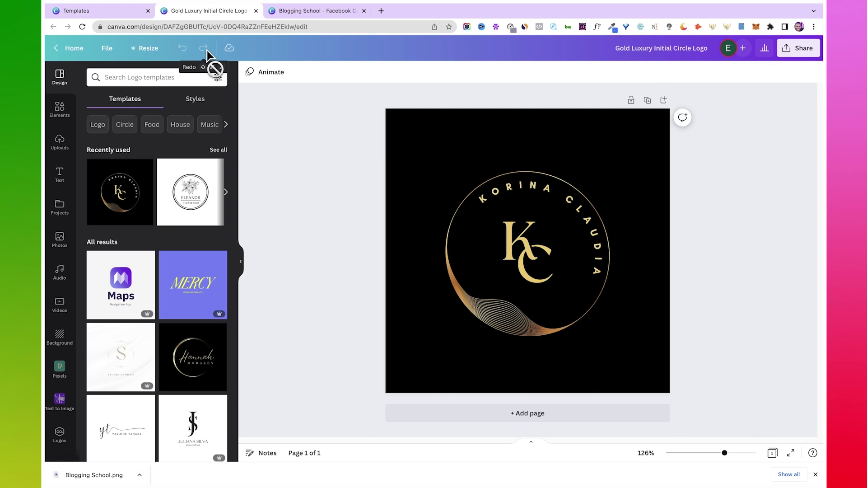
Step: Change the curved circle text to 'BLOGGING SCHOOL' and the KC monogram to BS
left_click(518, 194)
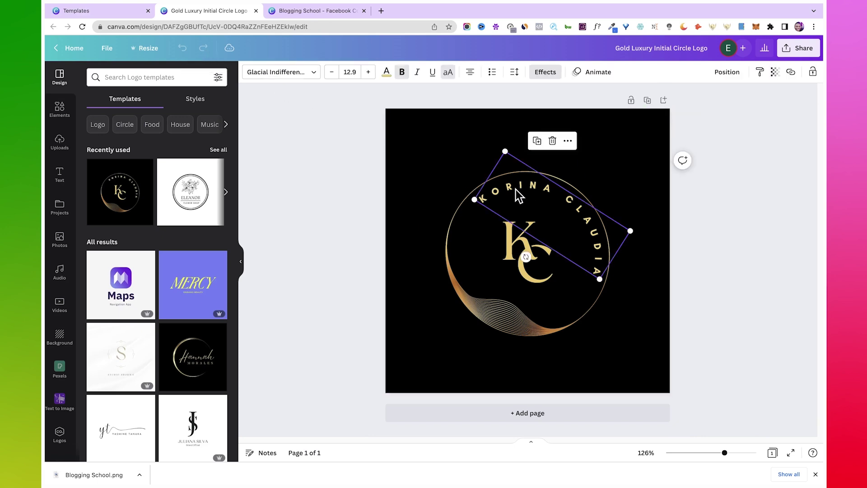
left_click(518, 194)
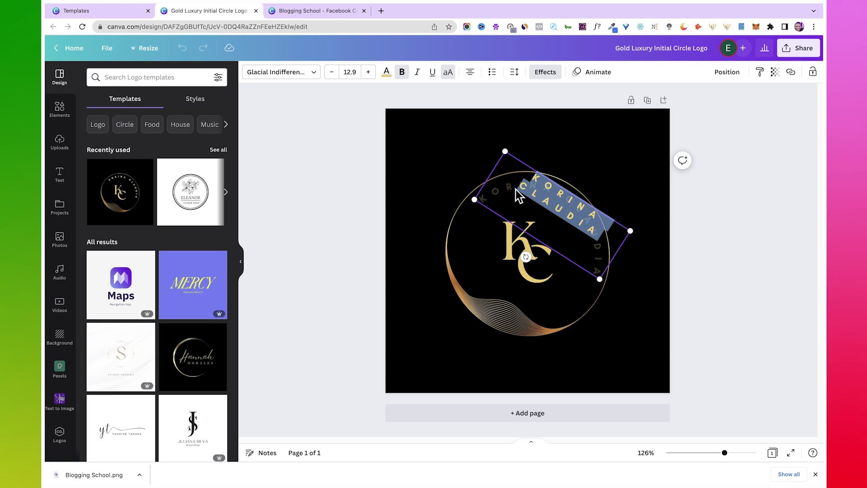
type("BLOGGING SCHOOL")
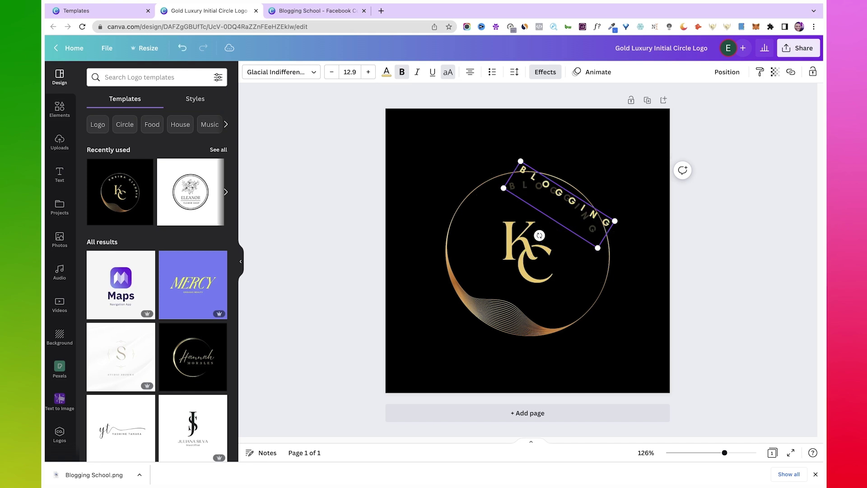
left_click(656, 313)
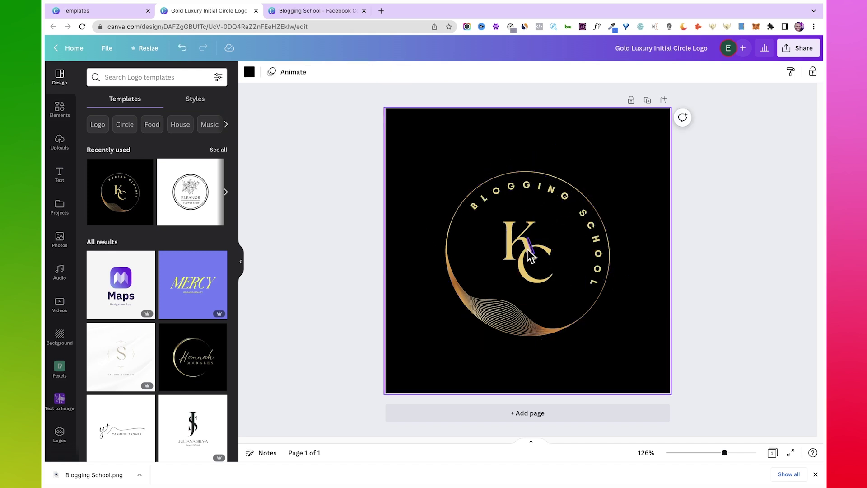
left_click(517, 236)
double_click(517, 236)
type("B")
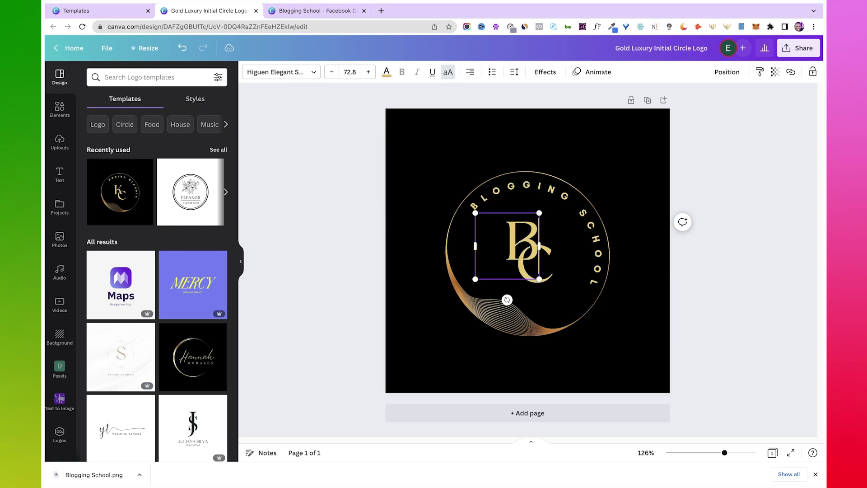
left_click(549, 258)
double_click(549, 258)
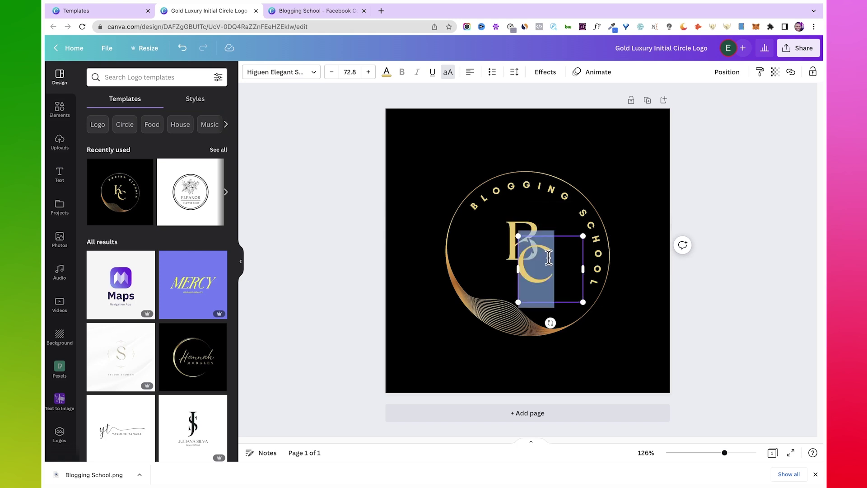
type("S")
left_click(643, 282)
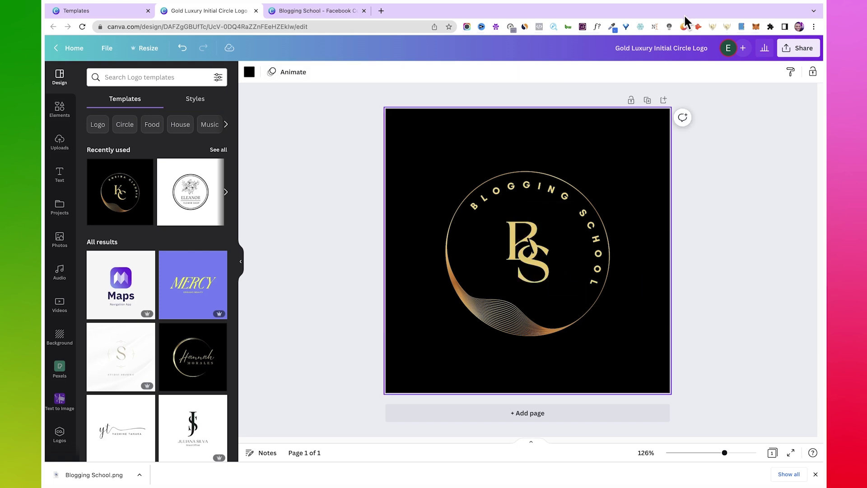
Step: Title the design 'Blogging School logo' and download it as a PNG
left_click(666, 50)
key("ctrl+v")
type("logo")
left_click(727, 124)
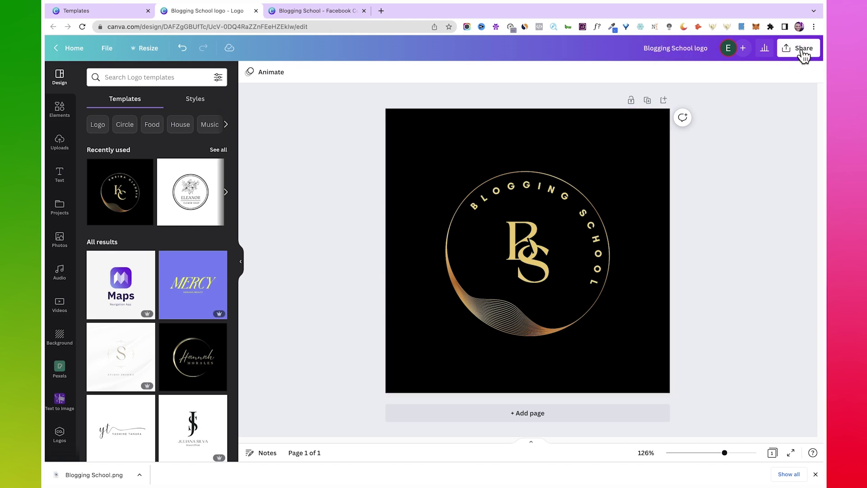
left_click(801, 49)
left_click(639, 267)
left_click(723, 271)
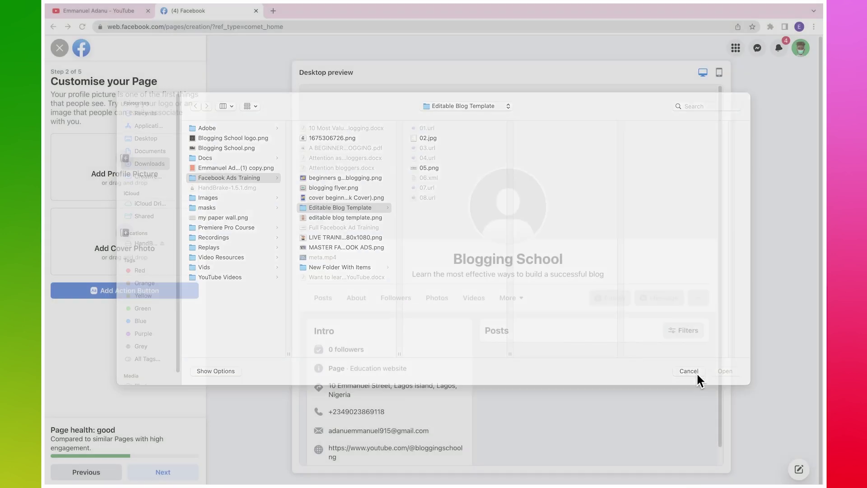
left_click(690, 317)
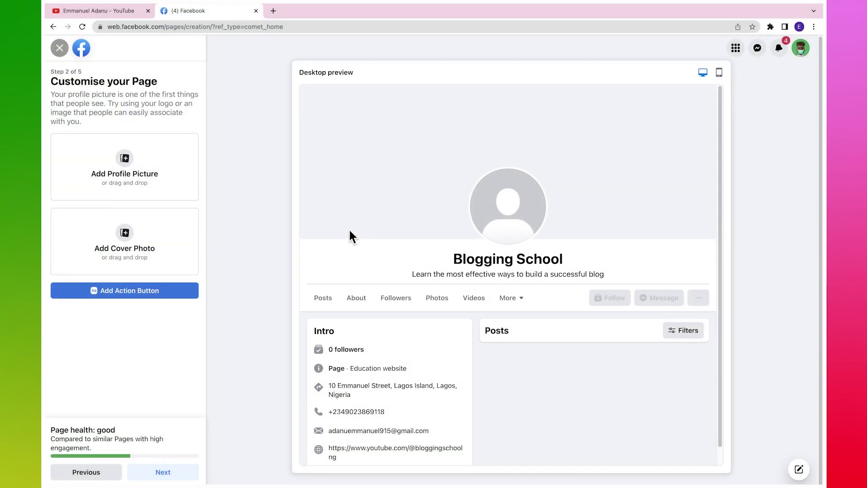
left_click(135, 170)
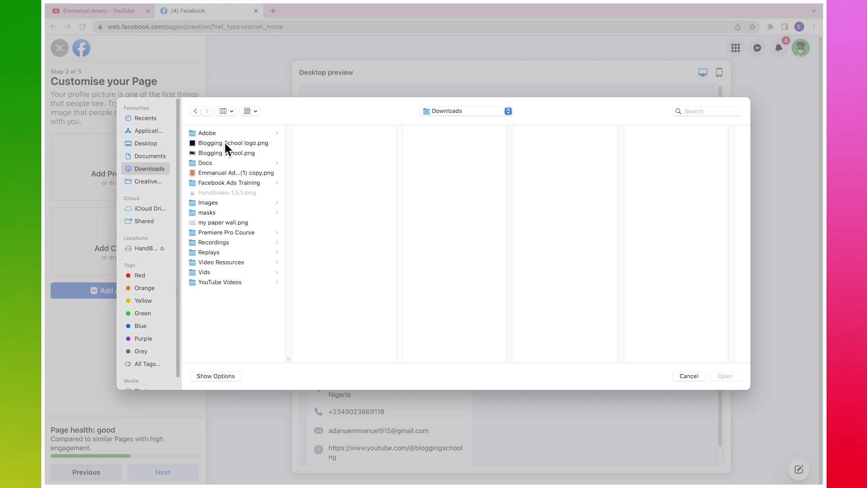
left_click(225, 142)
left_click(720, 375)
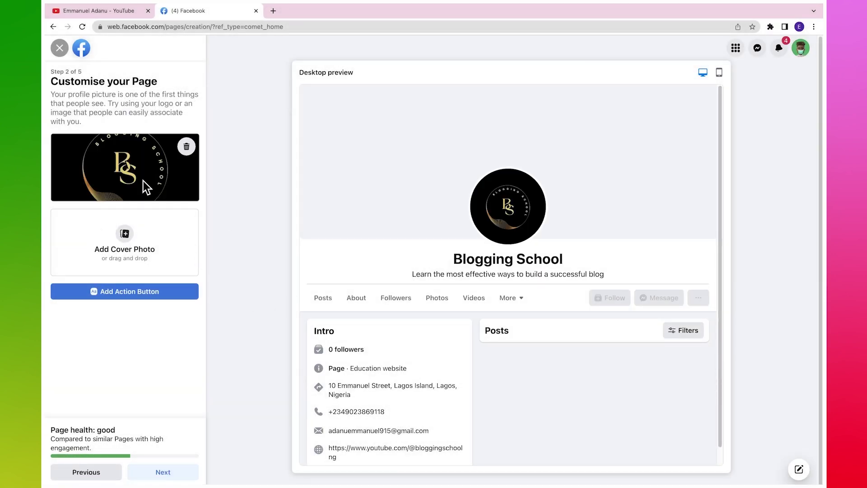
Step: Upload Blogging School.png as the Page's cover photo
left_click(126, 239)
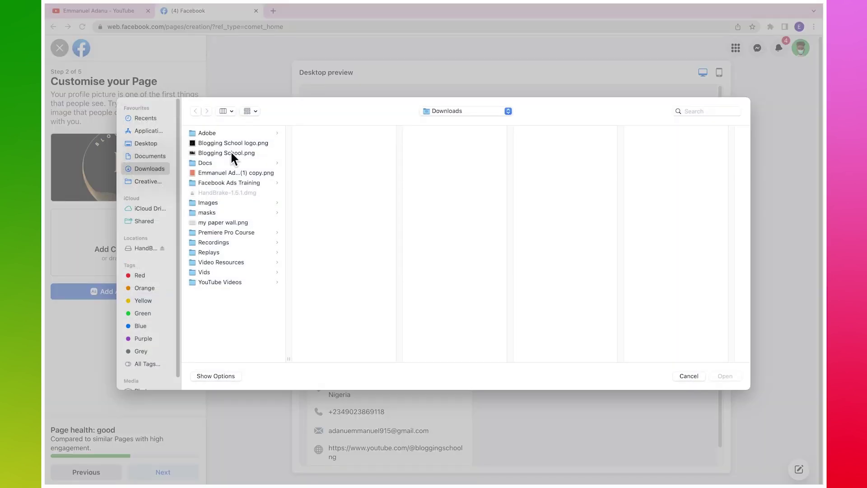
left_click(232, 152)
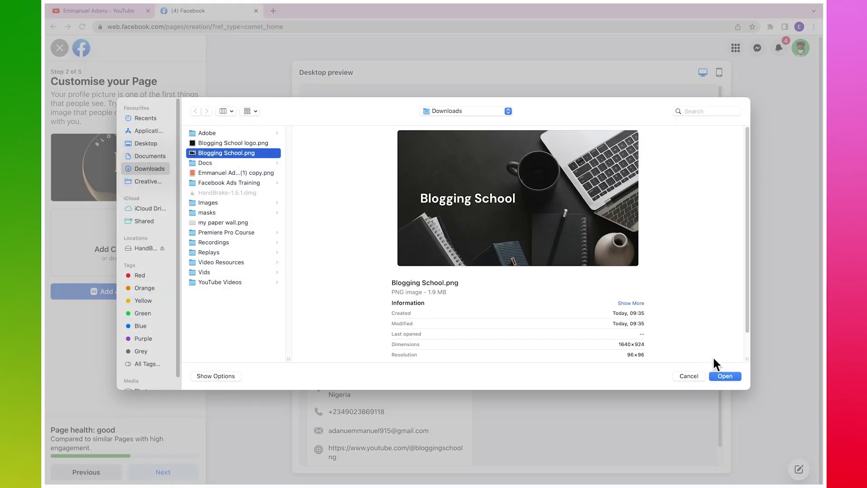
left_click(724, 376)
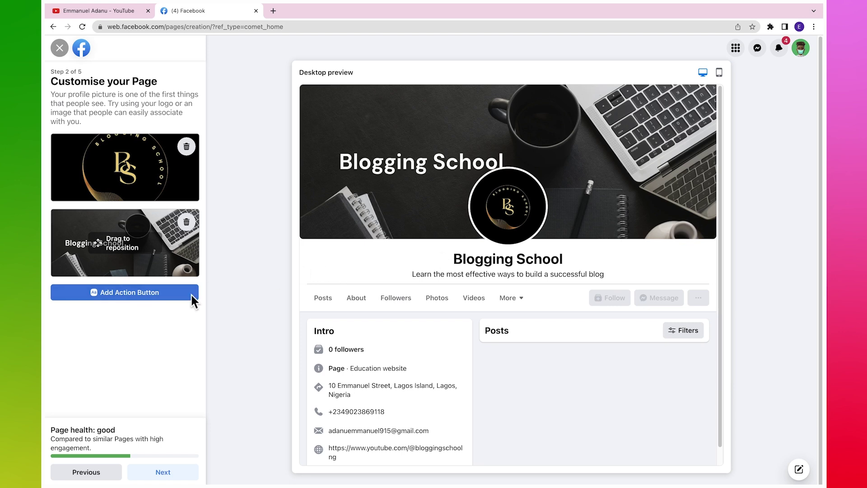
Step: Add and save a Send message action button on the Page
left_click(118, 290)
left_click(423, 341)
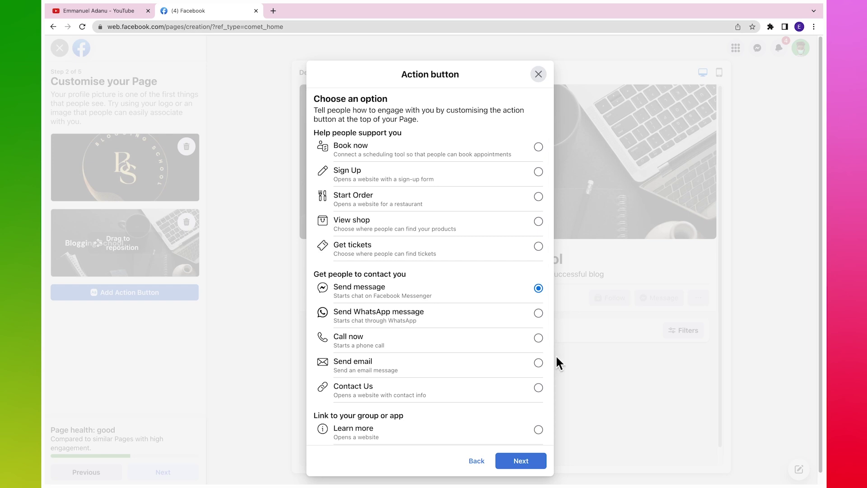
left_click(531, 461)
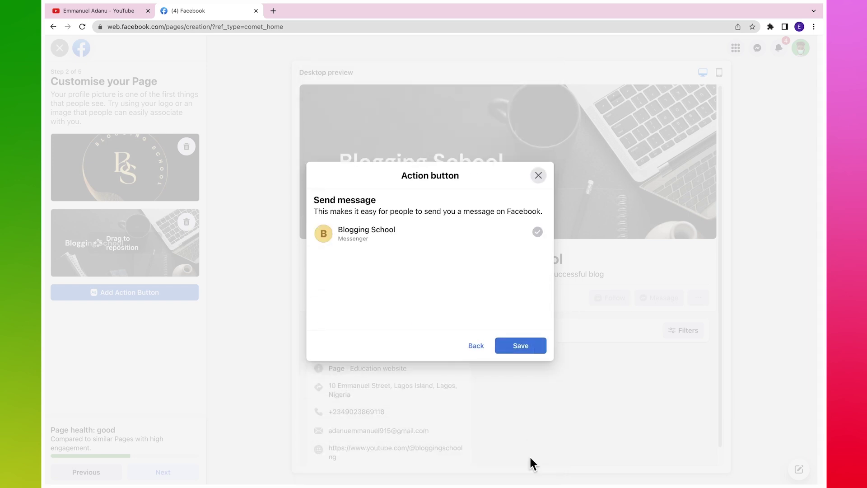
left_click(515, 344)
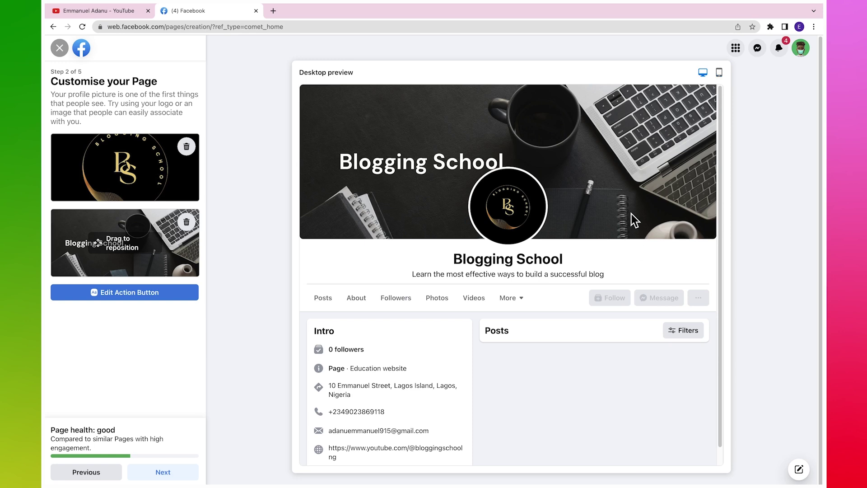
Step: Check the Page in mobile and desktop previews, then proceed to the WhatsApp step
left_click(719, 73)
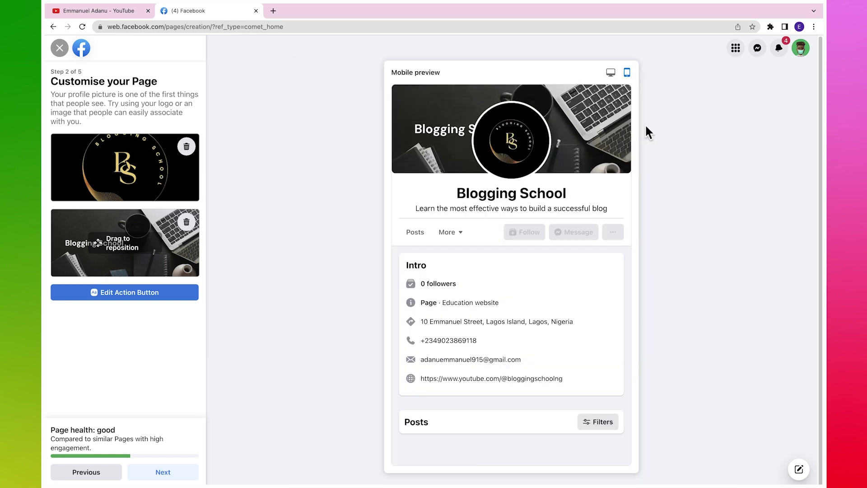
left_click(610, 73)
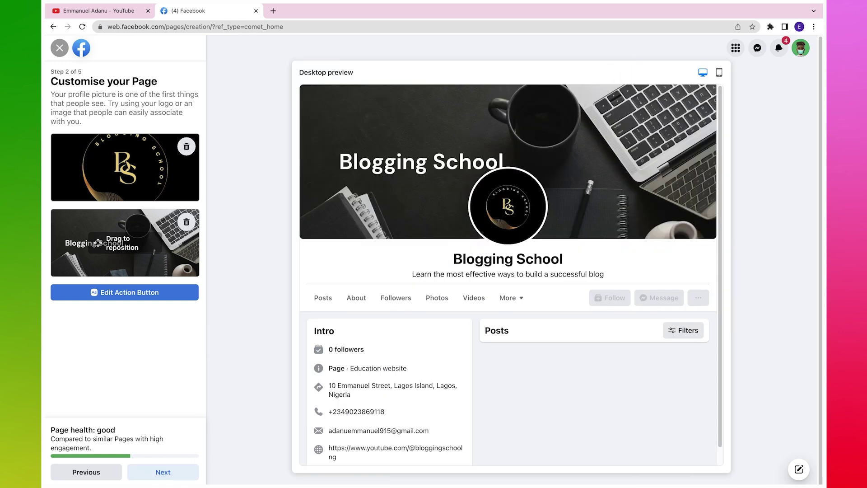
left_click(169, 474)
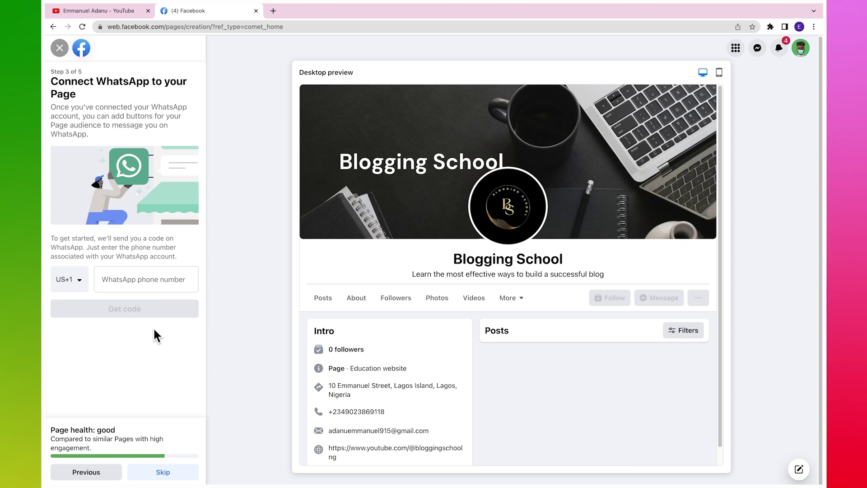
Step: Skip connecting WhatsApp and move past the invite-friends audience step without inviting anyone
left_click(161, 467)
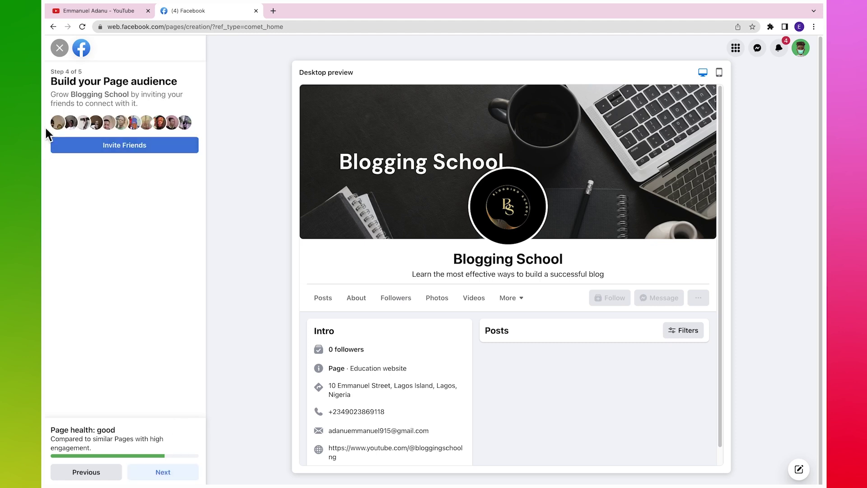
left_click(124, 145)
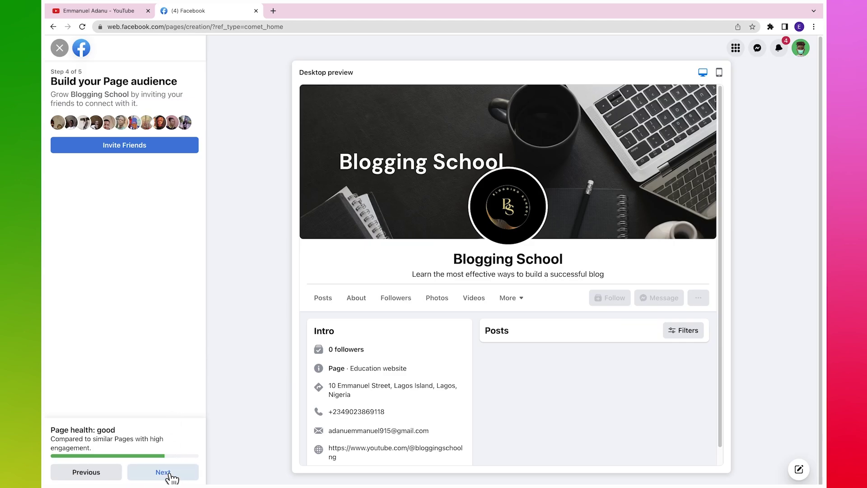
left_click(168, 473)
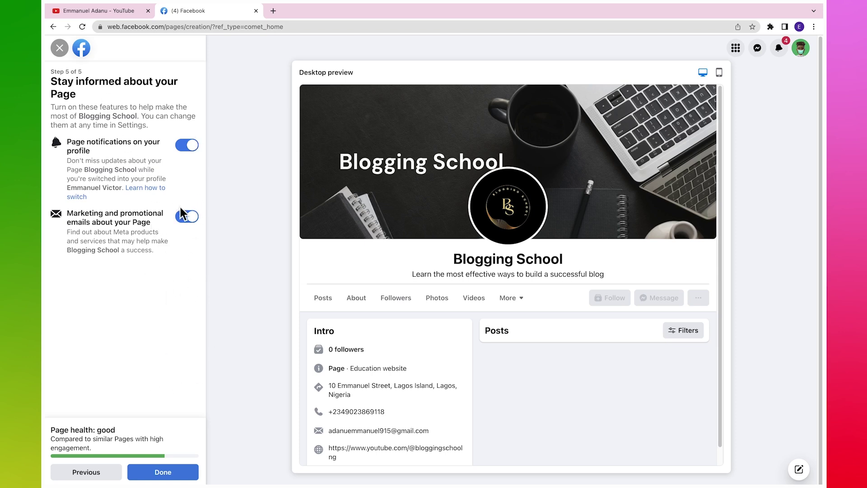
Step: Keep marketing emails on, finish the Page, and decline the welcome tour to view the live Page
left_click(187, 218)
left_click(190, 220)
left_click(170, 473)
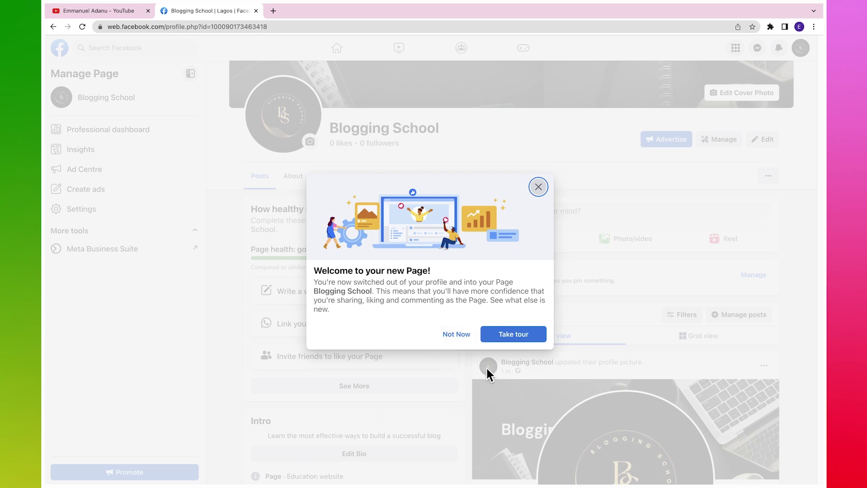
left_click(457, 334)
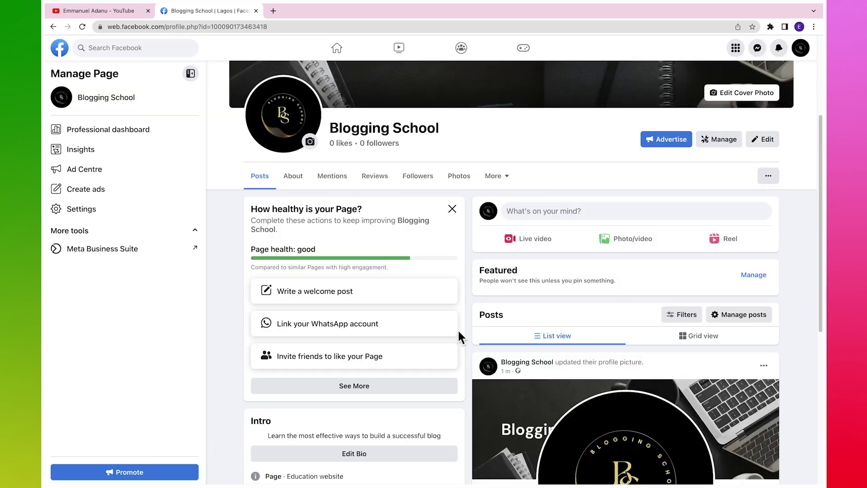
left_click_drag(821, 131, 821, 76)
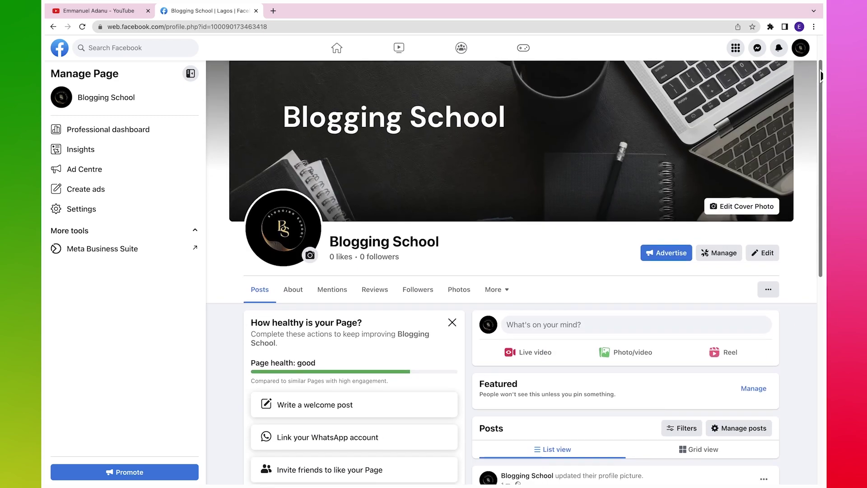
scroll(821, 76, "down", 8)
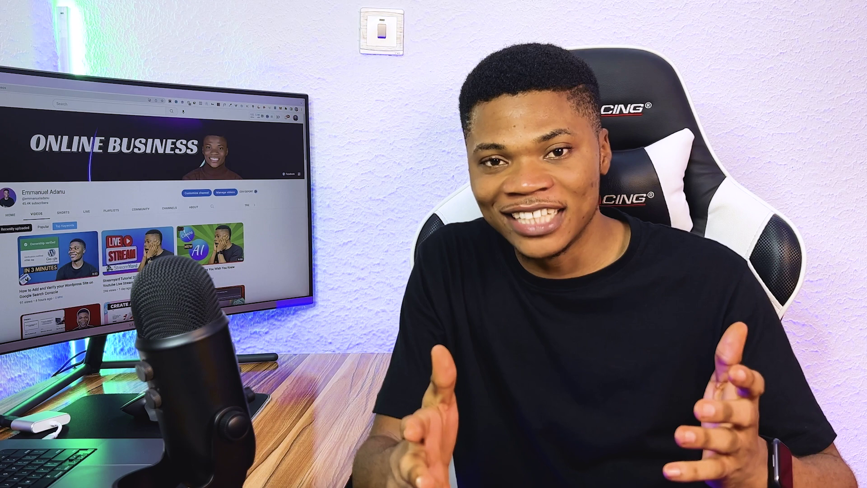